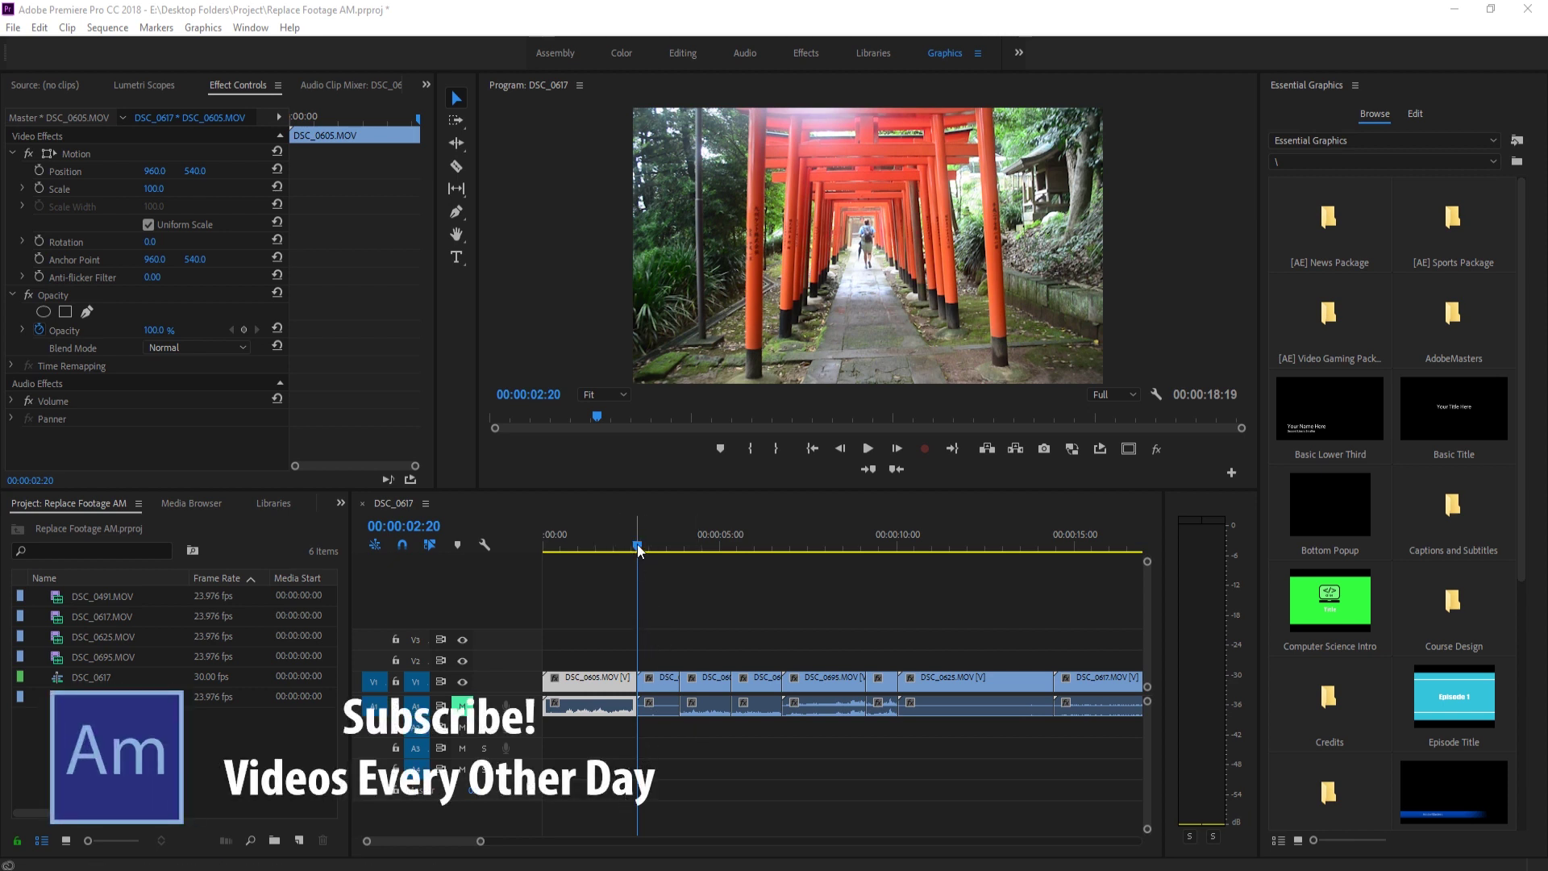
# Select the short DSC_0491 clip on V1 and load DSC_0617.MOV in the Source monitor
pyautogui.moveTo(638, 550)
pyautogui.mouseDown()
pyautogui.moveTo(678, 556)
pyautogui.moveTo(665, 554)
pyautogui.mouseUp()
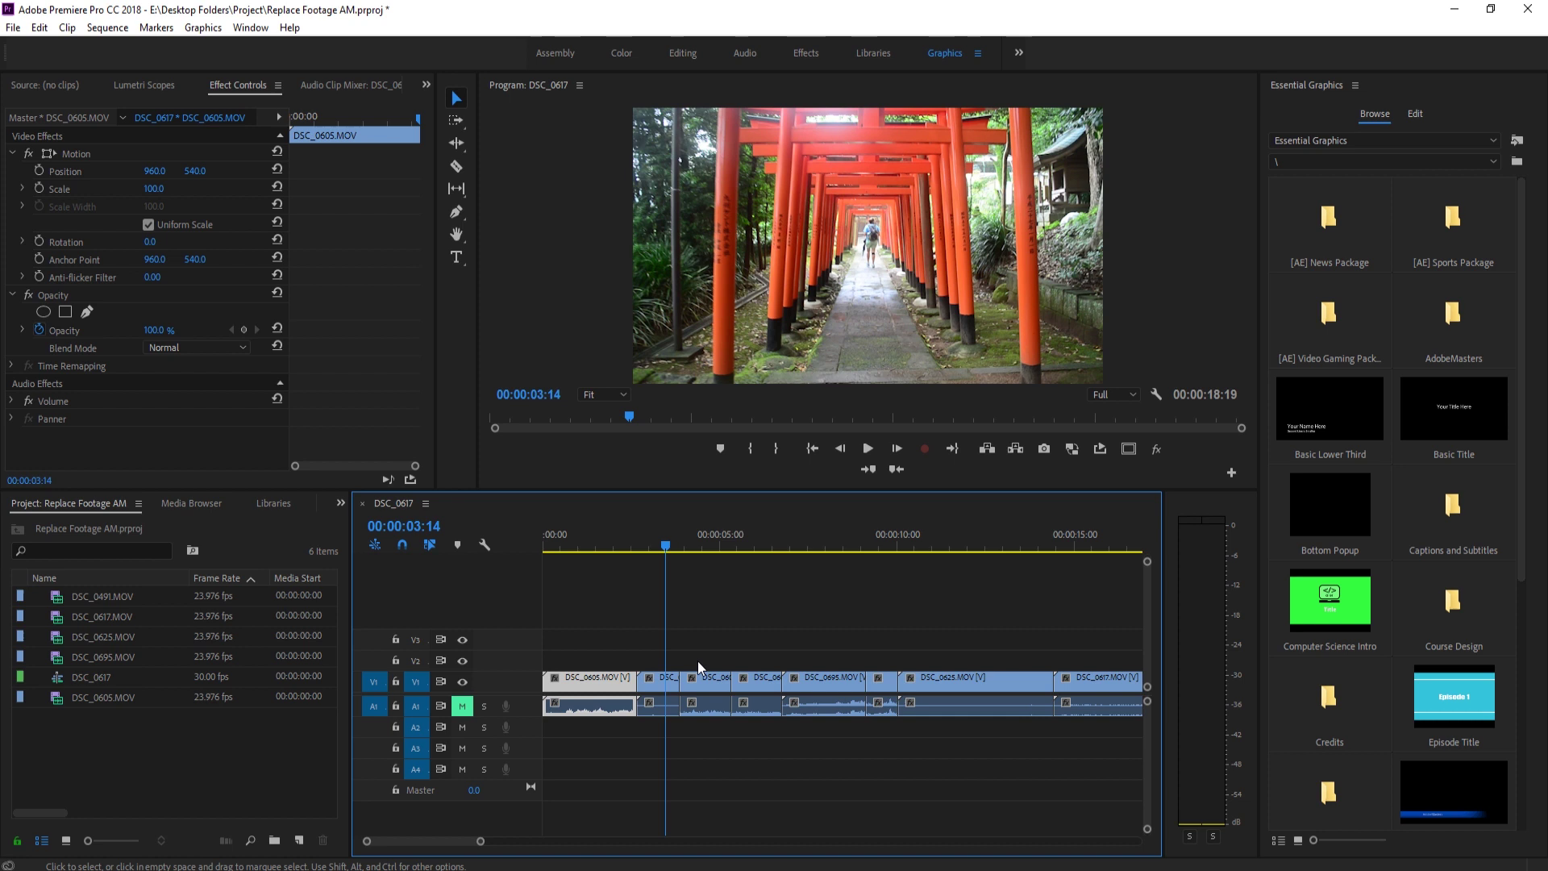
pyautogui.click(649, 685)
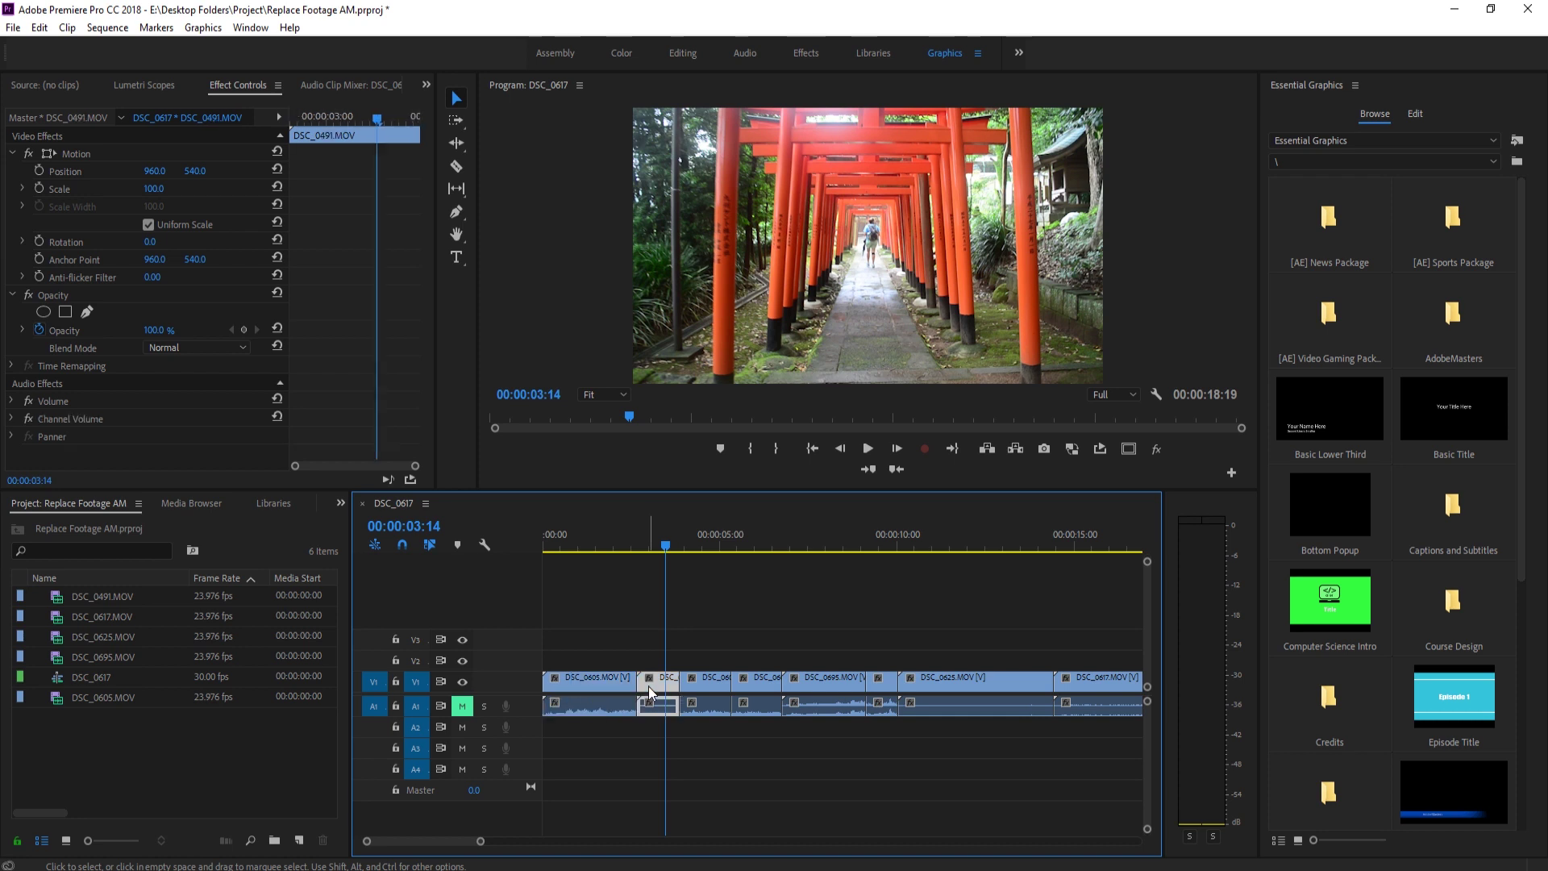
pyautogui.click(71, 613)
pyautogui.doubleClick(63, 620)
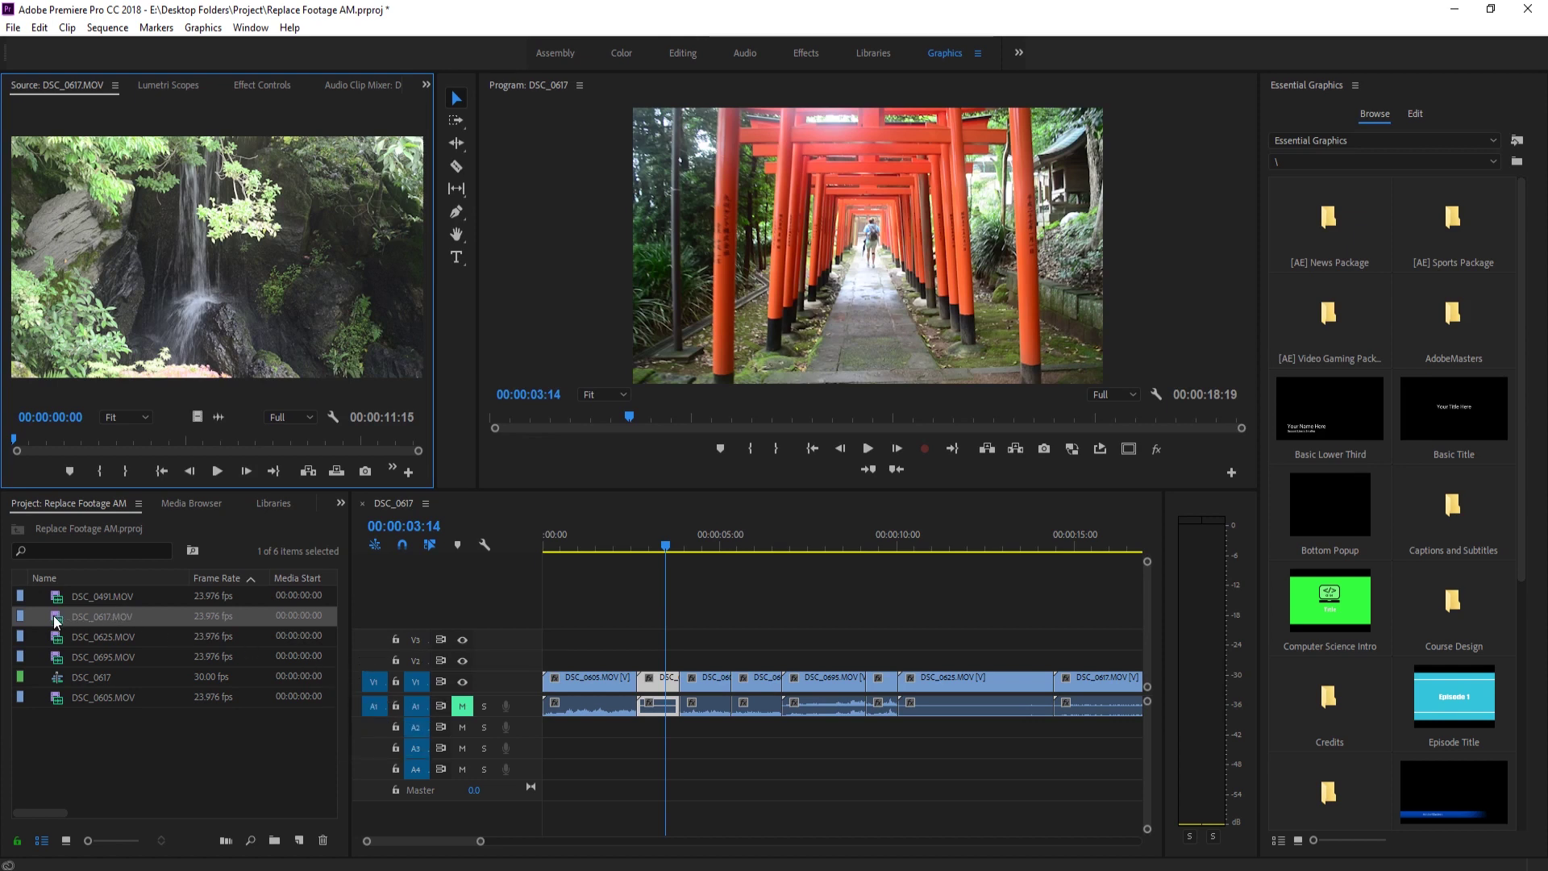
# Alt-drag DSC_0617 onto DSC_0491 so the waterfall footage takes its place
pyautogui.moveTo(55, 621)
pyautogui.mouseDown()
pyautogui.moveTo(672, 621)
pyautogui.moveTo(656, 688)
pyautogui.mouseUp()
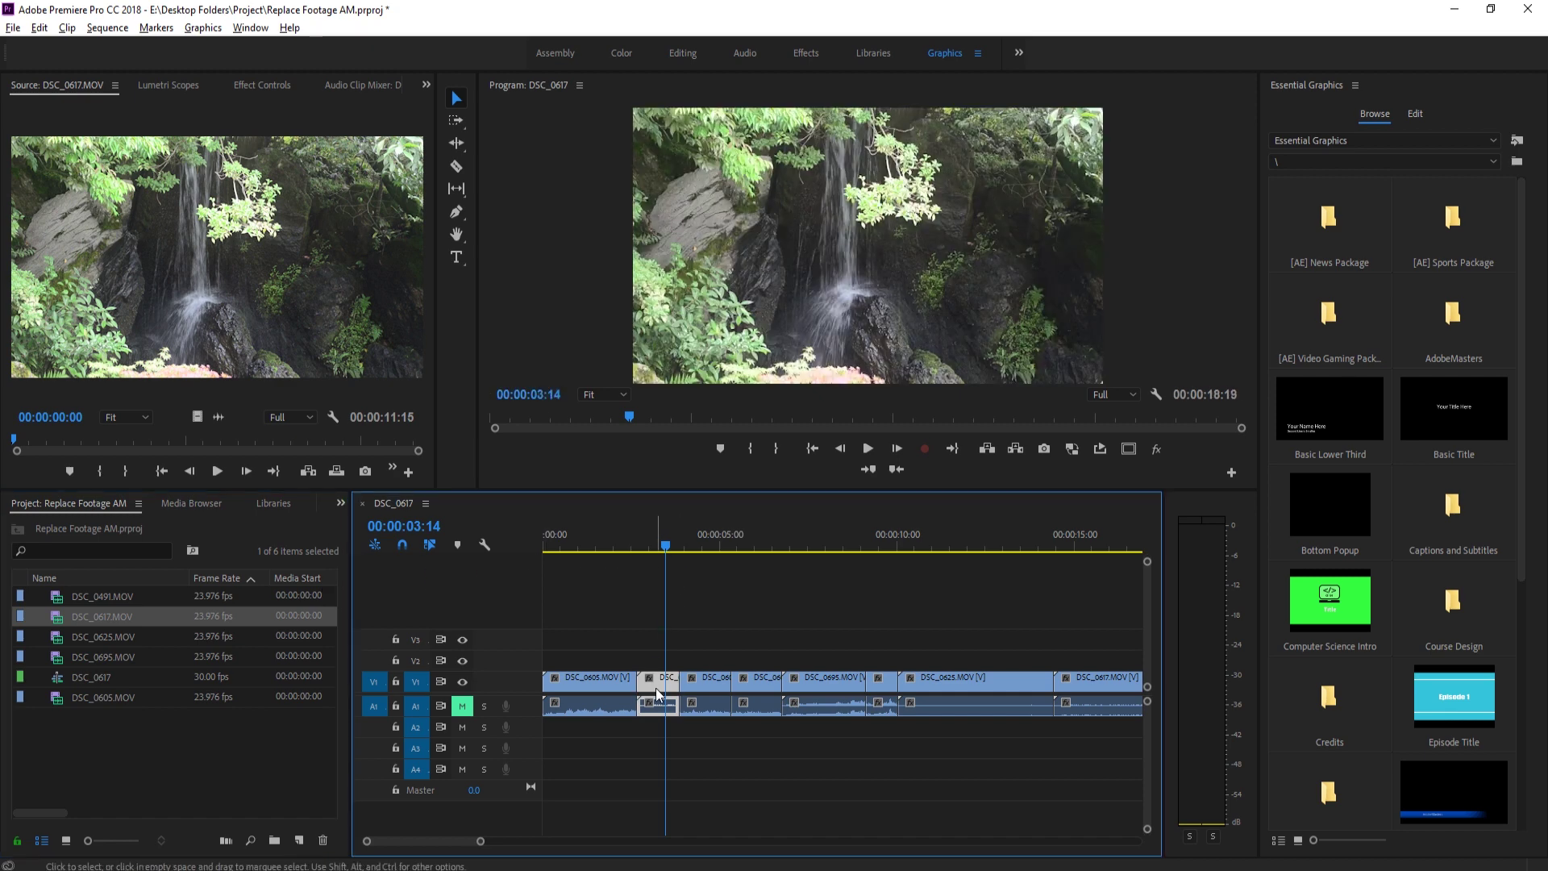
pyautogui.moveTo(672, 548)
pyautogui.mouseDown()
pyautogui.moveTo(636, 543)
pyautogui.moveTo(659, 540)
pyautogui.mouseUp()
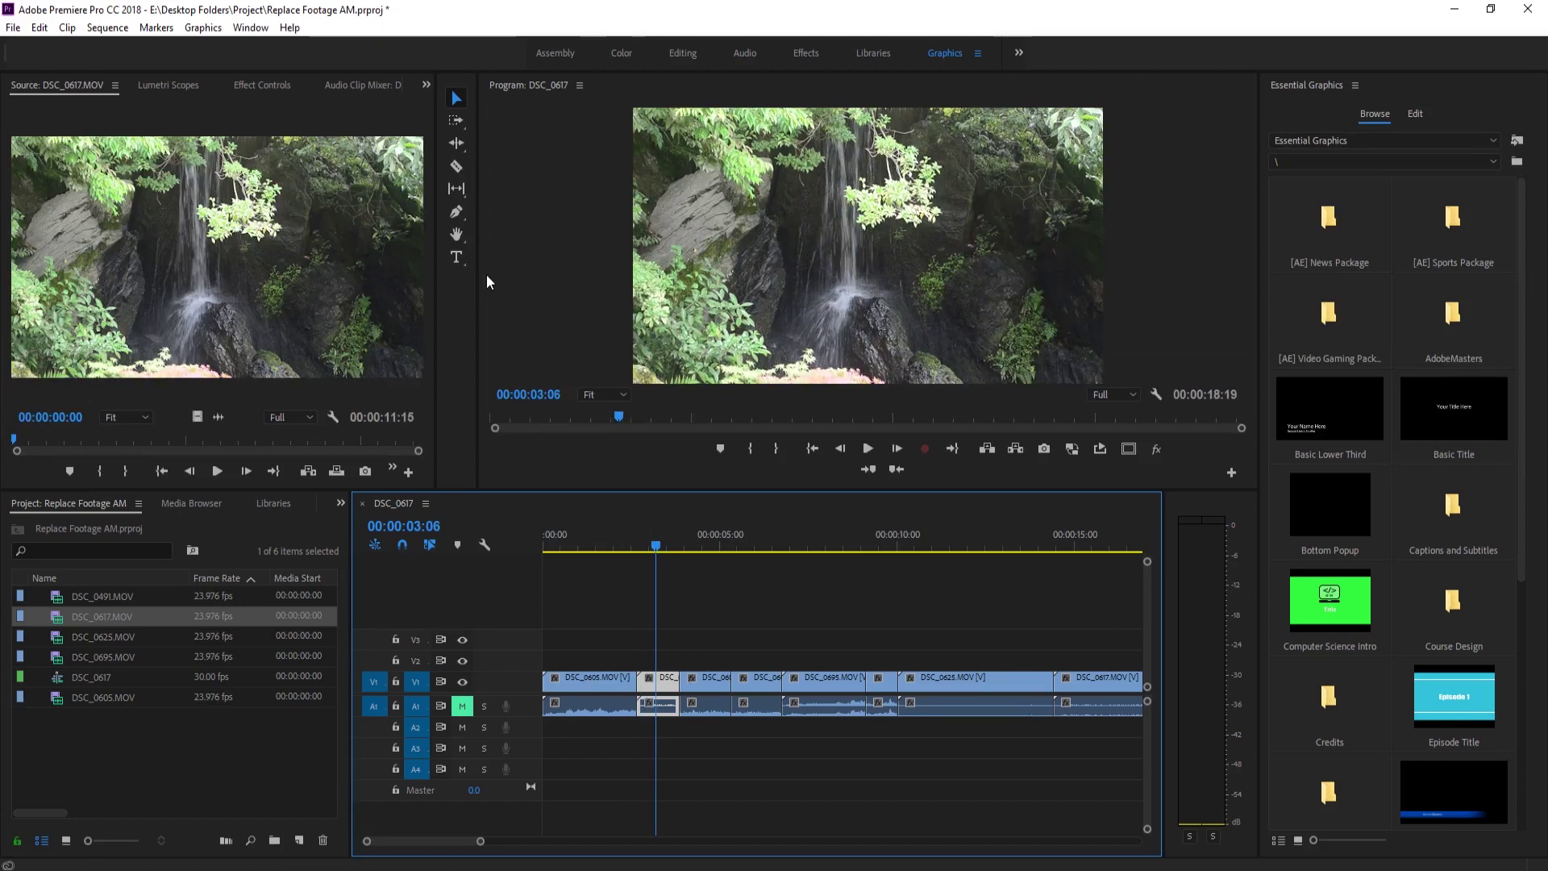
# Show the waterfall clip's Effect Controls and browse to Video Effects > Color Correction
pyautogui.click(257, 88)
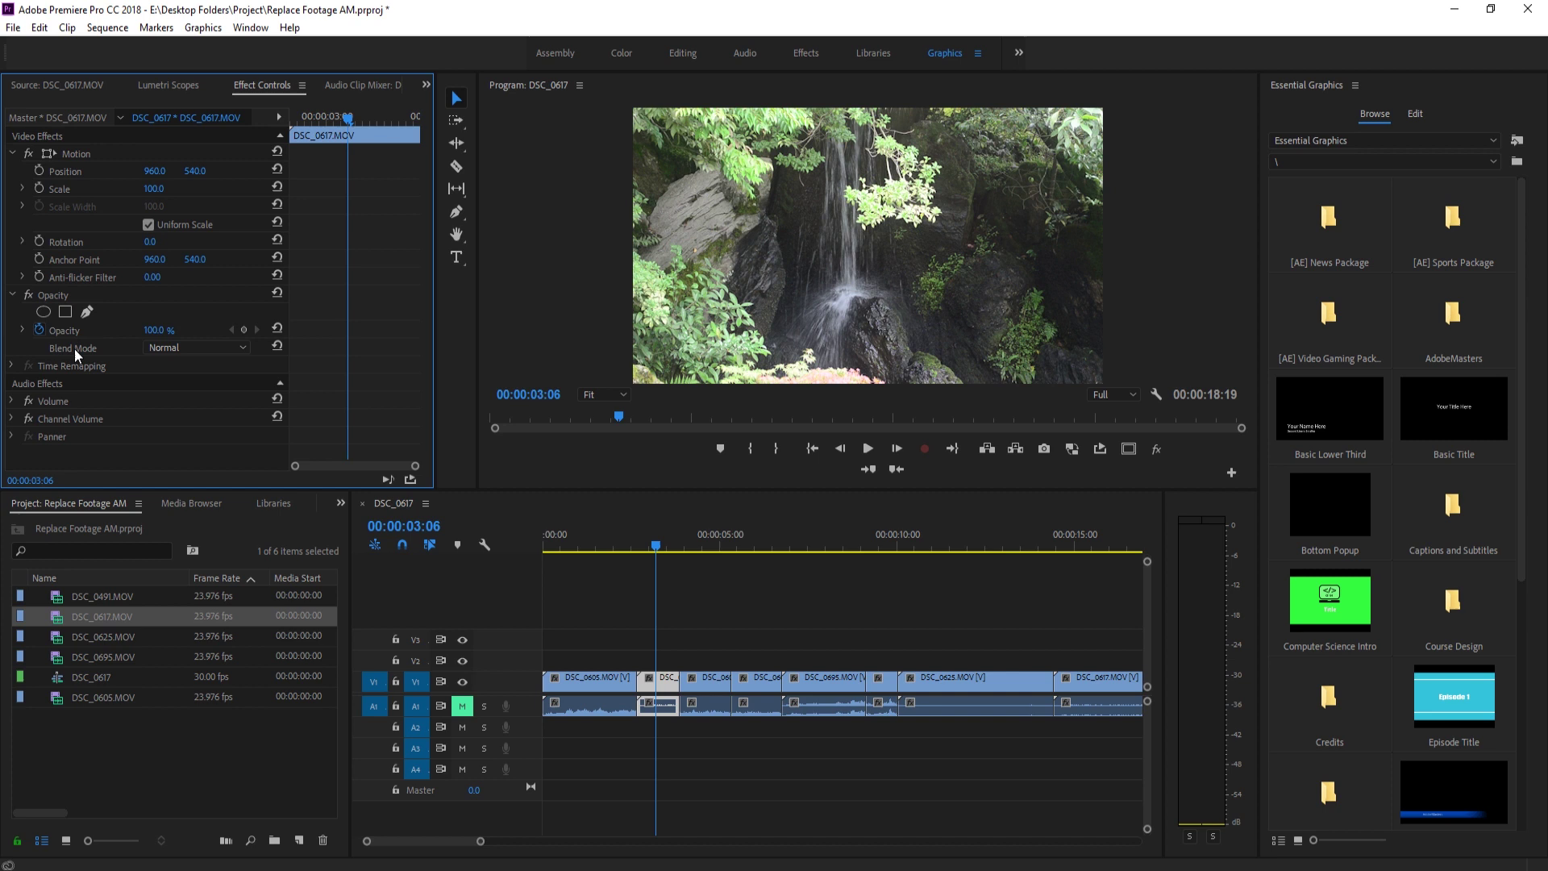
pyautogui.click(341, 504)
pyautogui.click(370, 592)
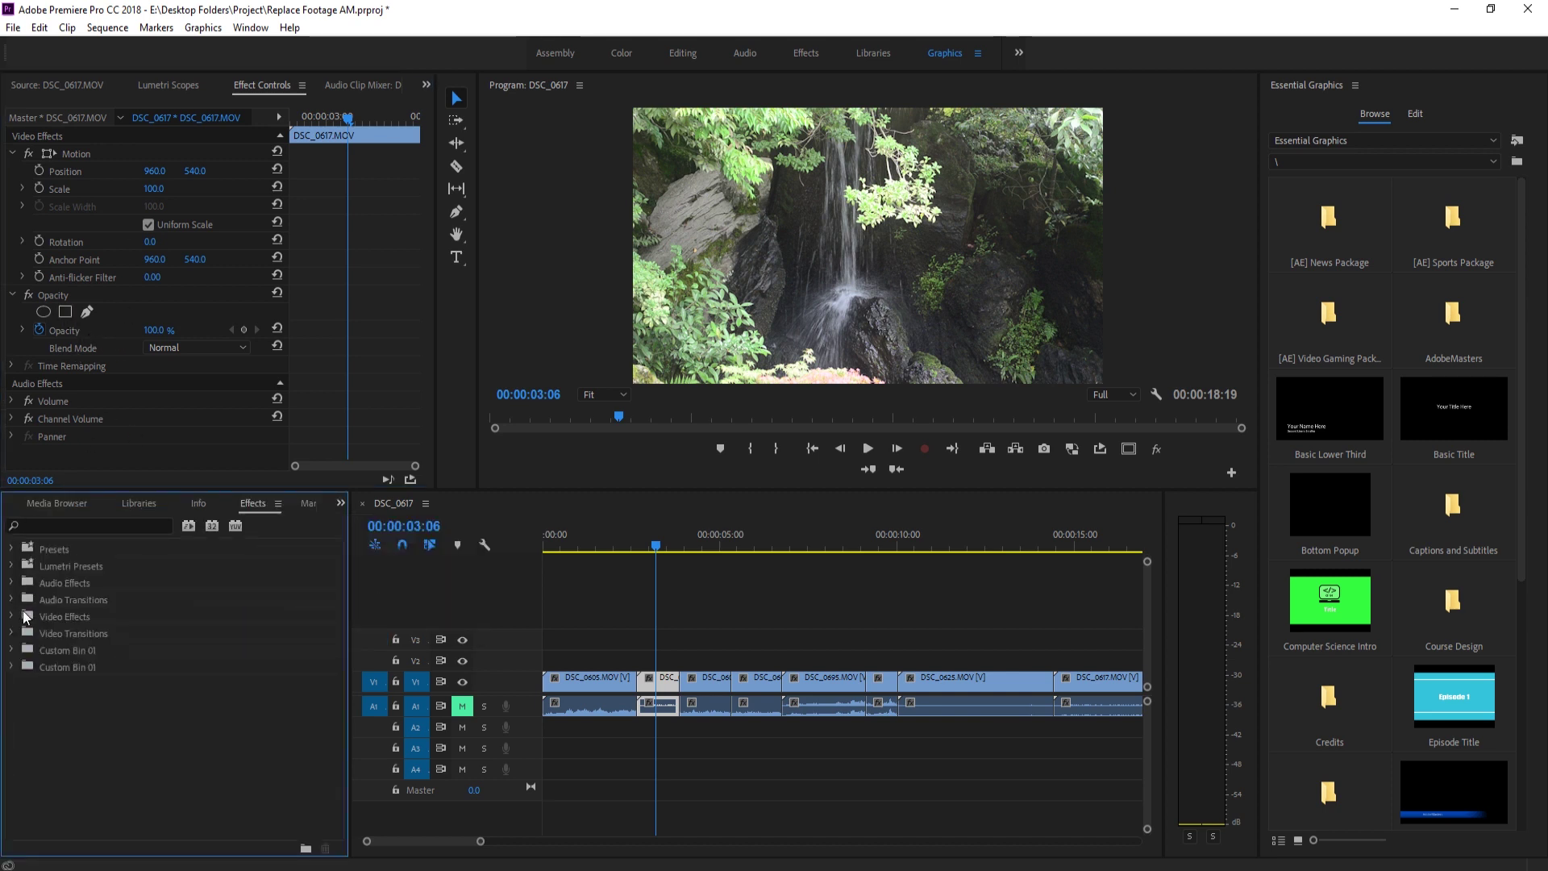
pyautogui.click(14, 615)
pyautogui.click(20, 681)
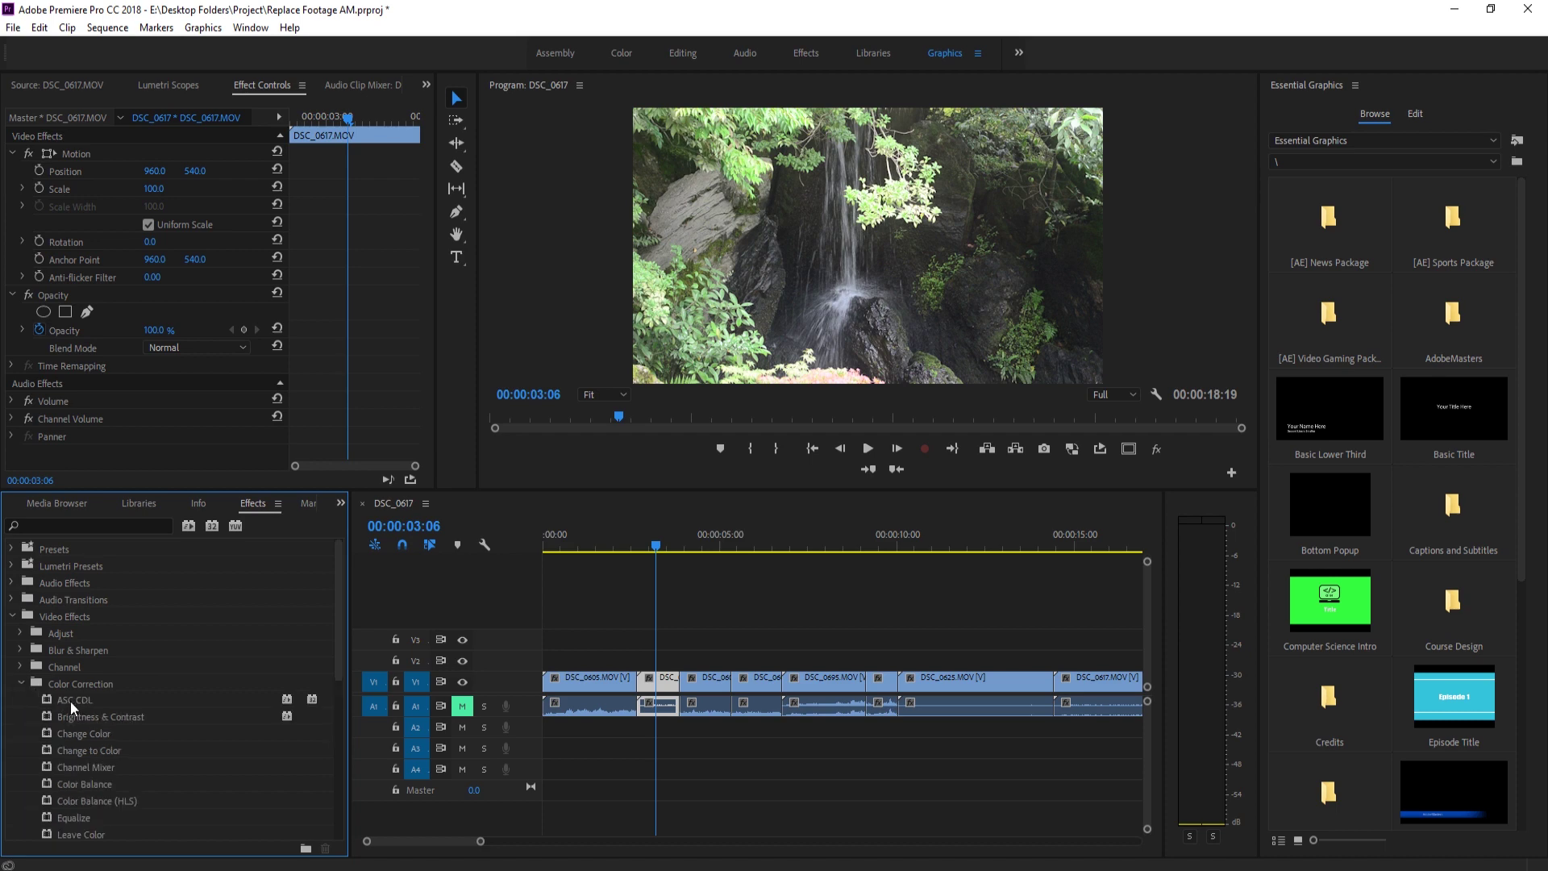
pyautogui.scroll(-1, 102, 719)
# Apply Brightness & Contrast to the waterfall clip and push Contrast up to a harsh look
pyautogui.moveTo(77, 702); pyautogui.dragTo(649, 681)
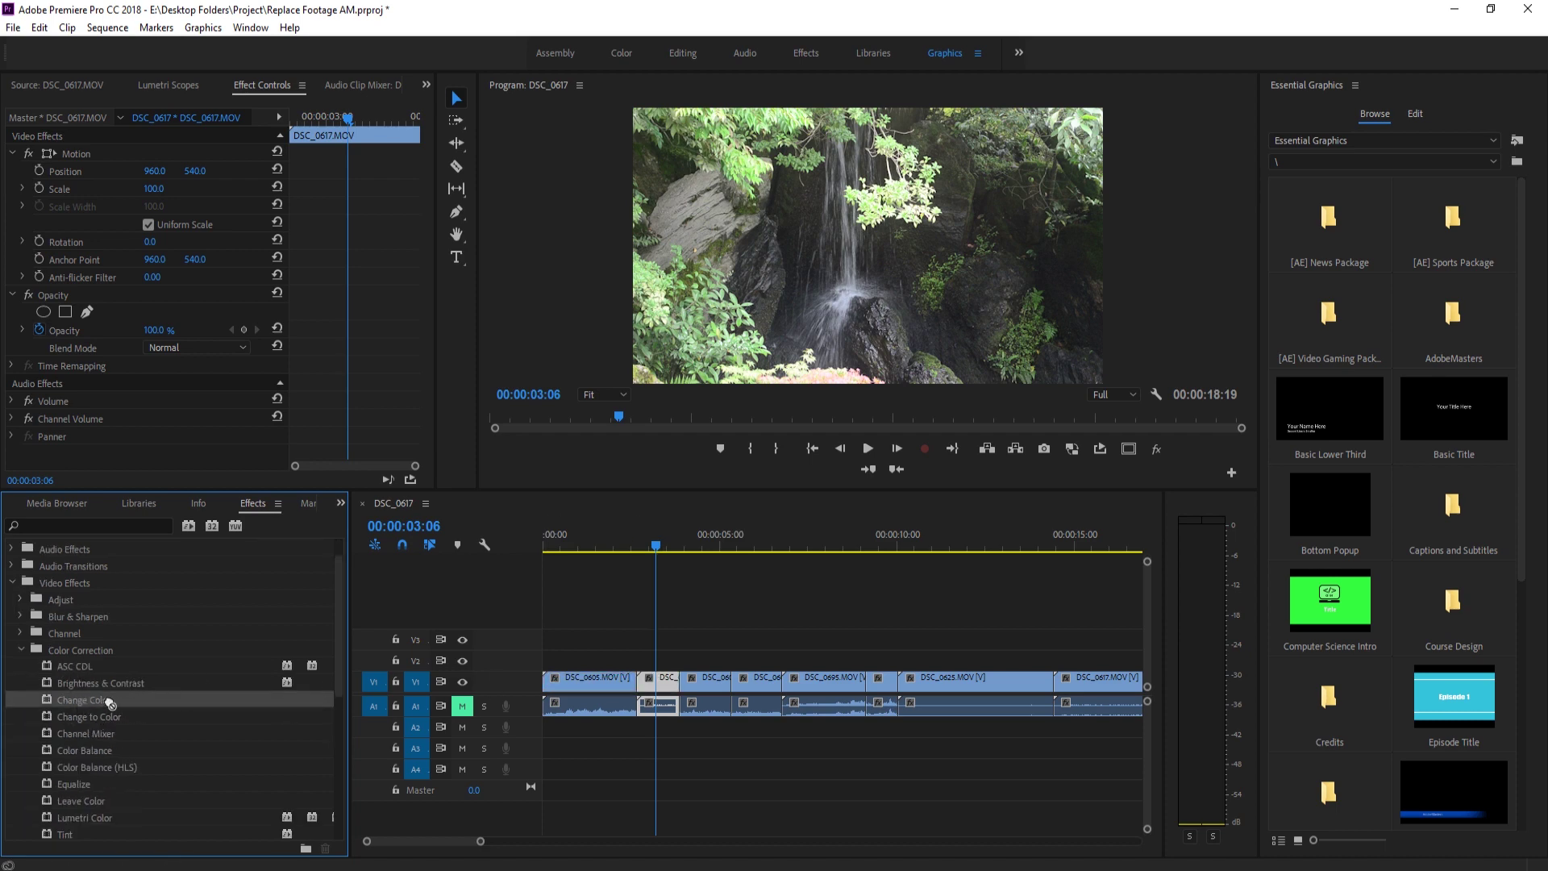
pyautogui.moveTo(101, 684); pyautogui.dragTo(653, 681)
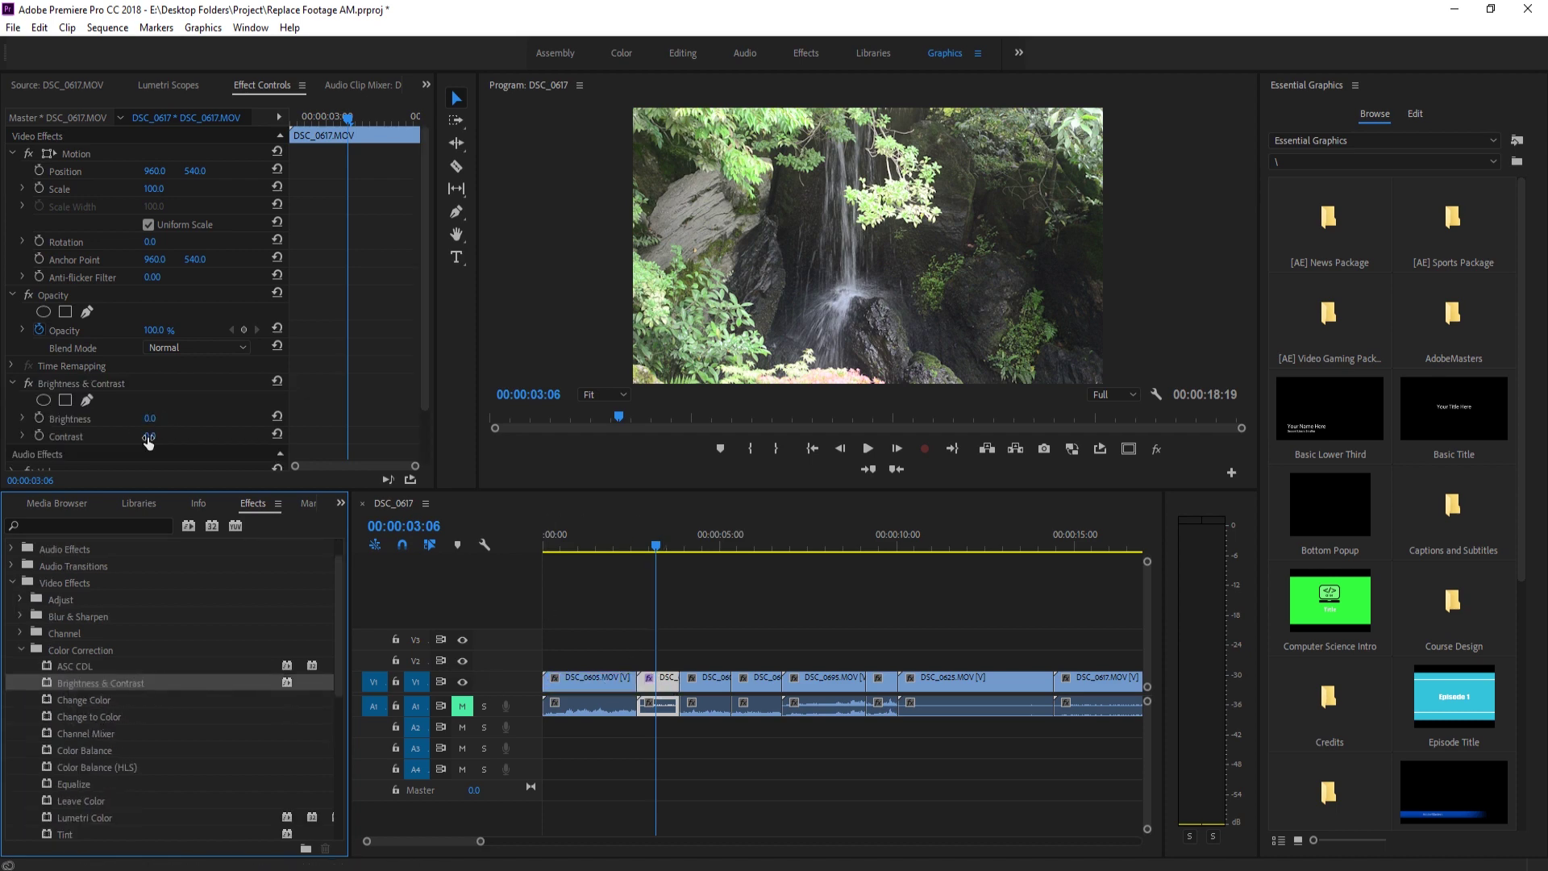
pyautogui.moveTo(150, 436); pyautogui.dragTo(217, 438)
pyautogui.click(366, 586)
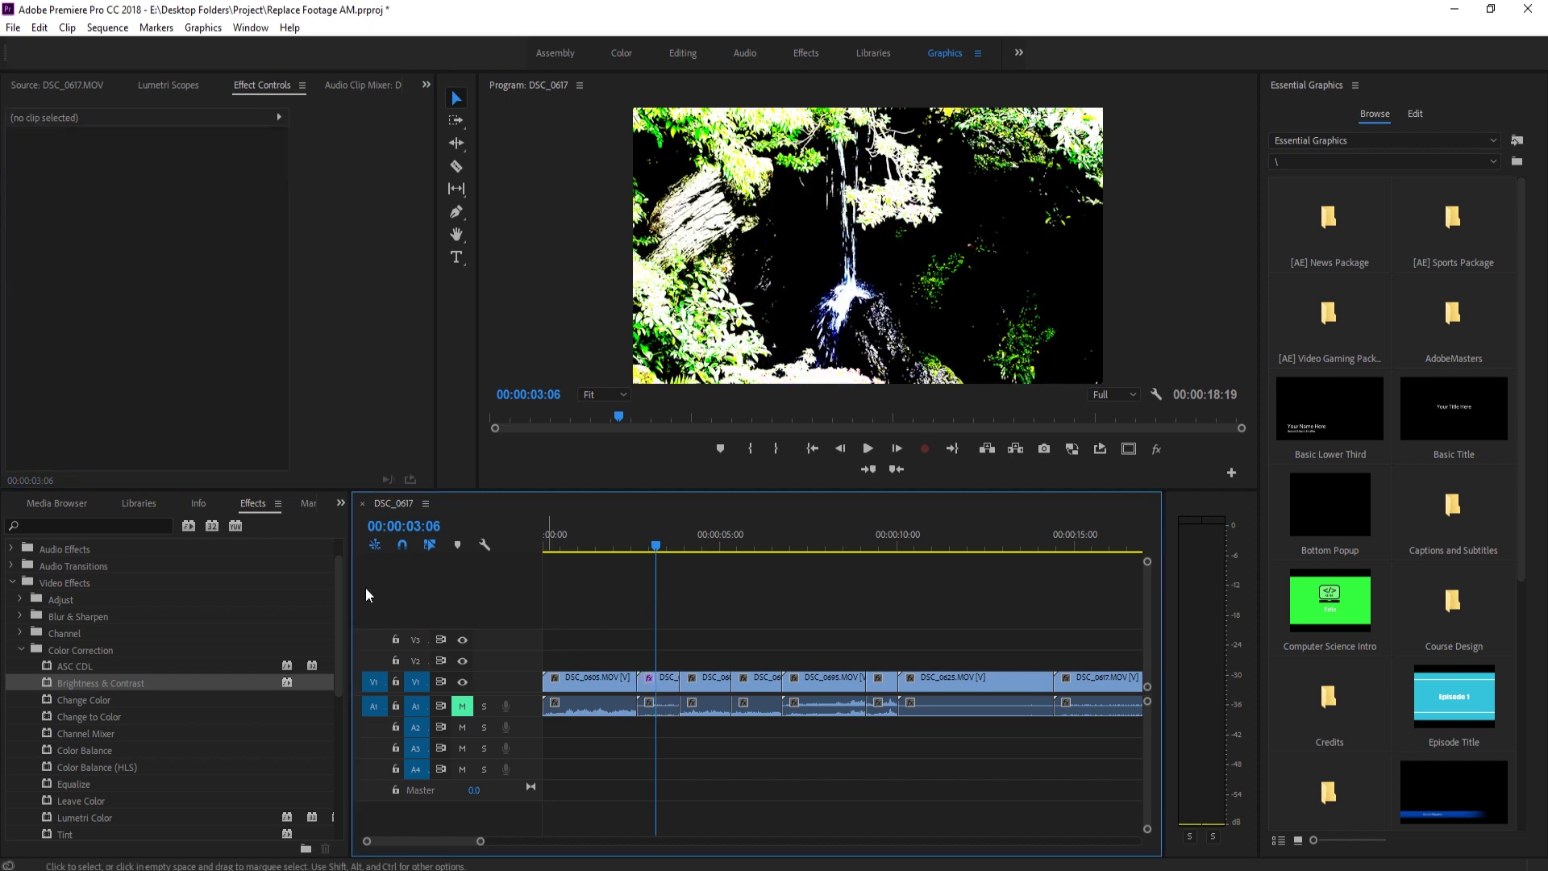
# Load DSC_0625.MOV pond footage and Alt-drag it onto the waterfall clip, keeping the contrast effect
pyautogui.click(28, 500)
pyautogui.click(100, 640)
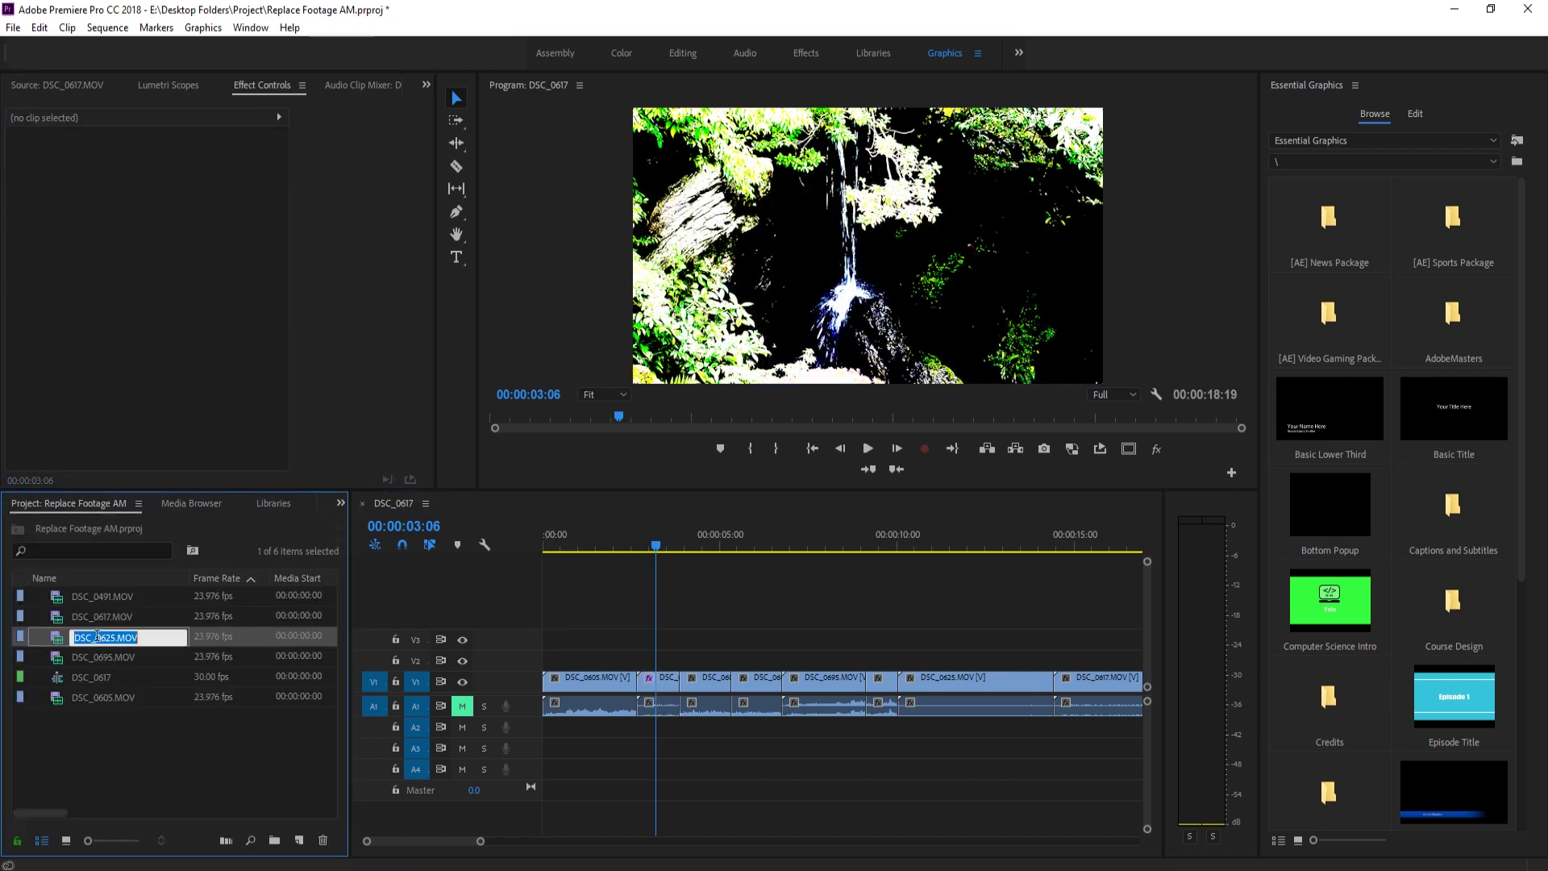
pyautogui.doubleClick(60, 639)
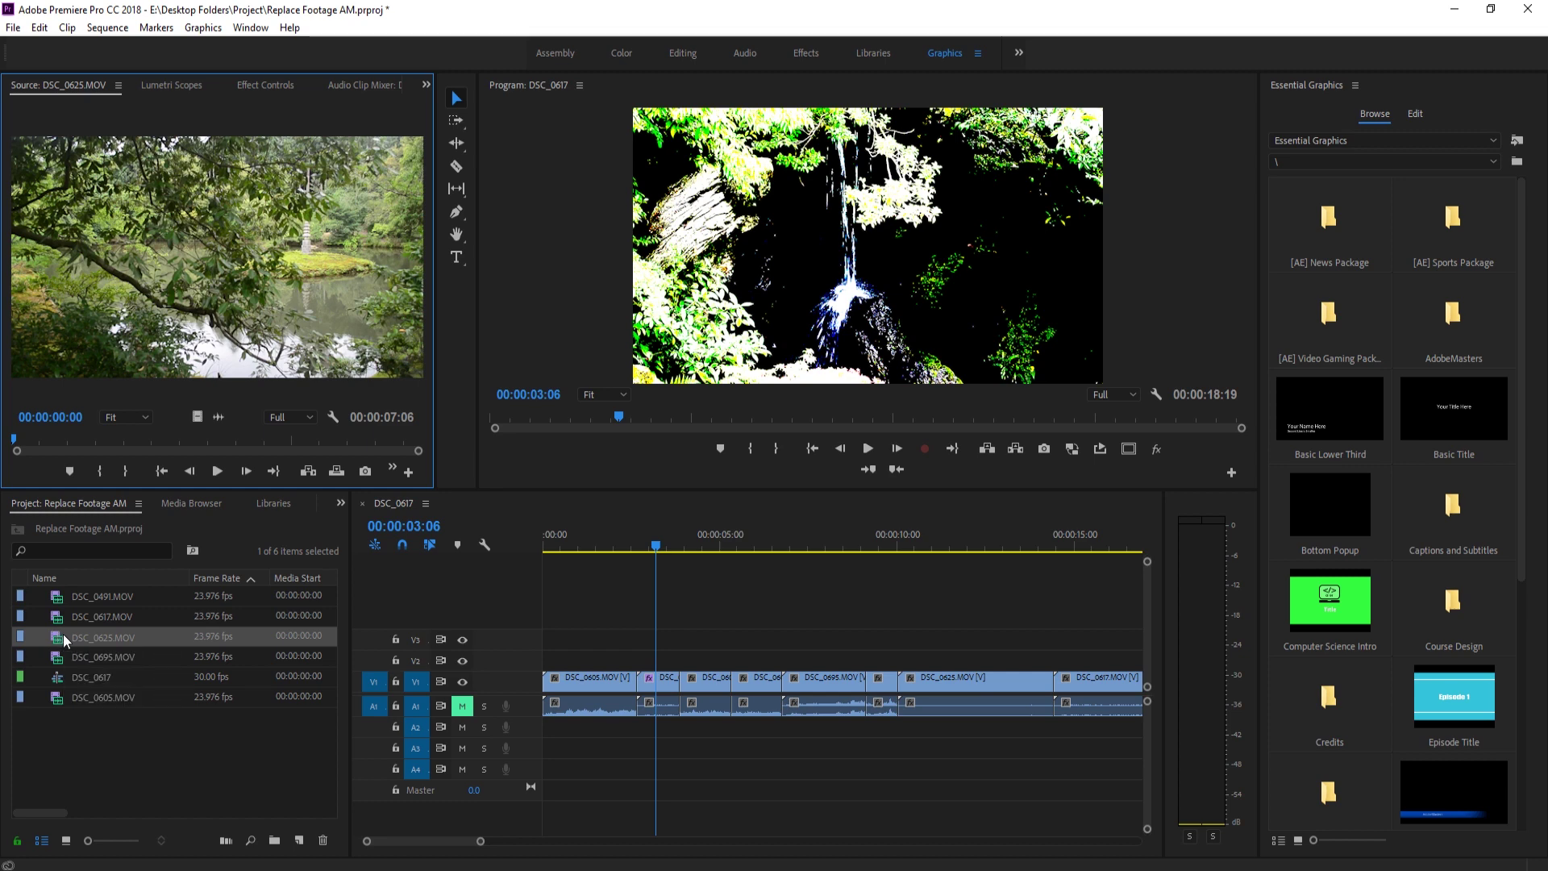
pyautogui.moveTo(63, 635)
pyautogui.mouseDown()
pyautogui.moveTo(612, 660)
pyautogui.moveTo(666, 681)
pyautogui.mouseUp()
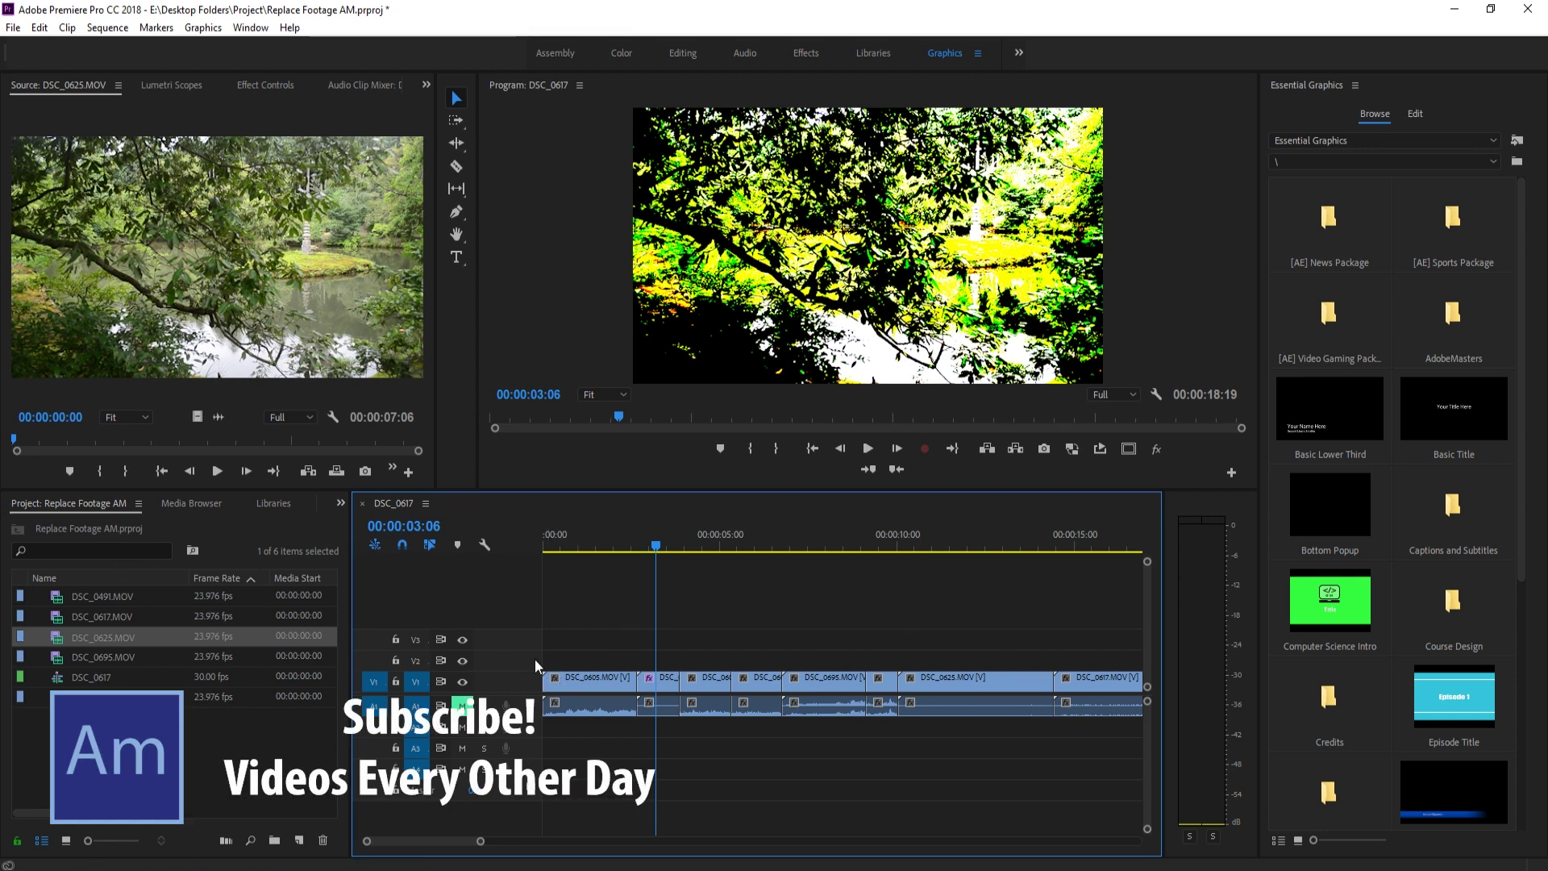
# Scrub through the sequence to review the pond and temple crowd clips
pyautogui.click(589, 529)
pyautogui.moveTo(589, 529); pyautogui.dragTo(726, 551)
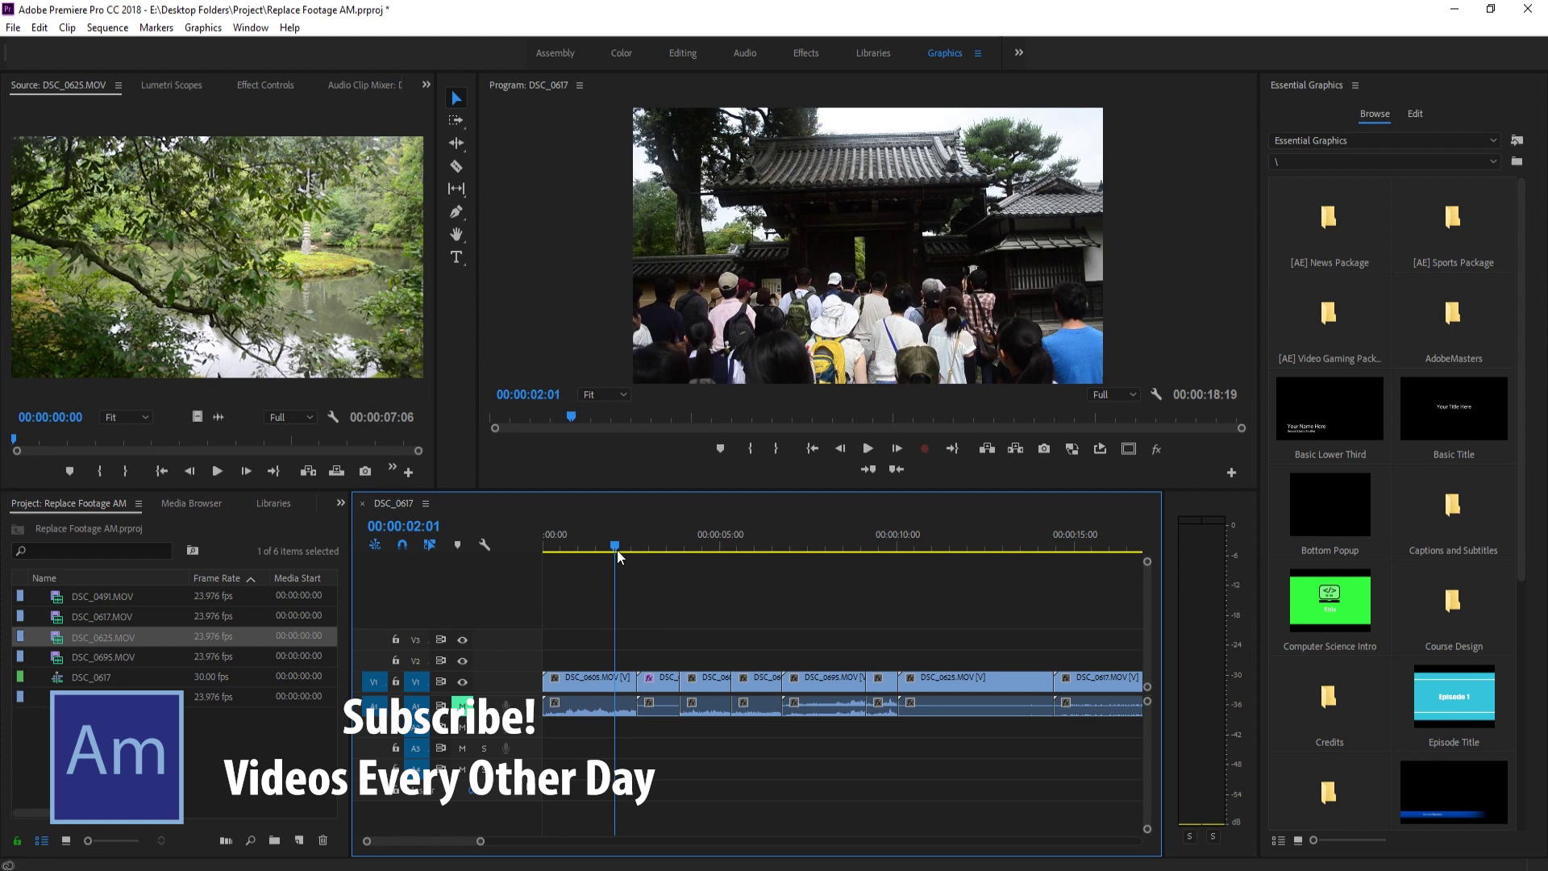
pyautogui.moveTo(726, 551)
pyautogui.mouseDown()
pyautogui.moveTo(768, 563)
pyautogui.moveTo(903, 550)
pyautogui.moveTo(578, 550)
pyautogui.moveTo(721, 551)
pyautogui.mouseUp()
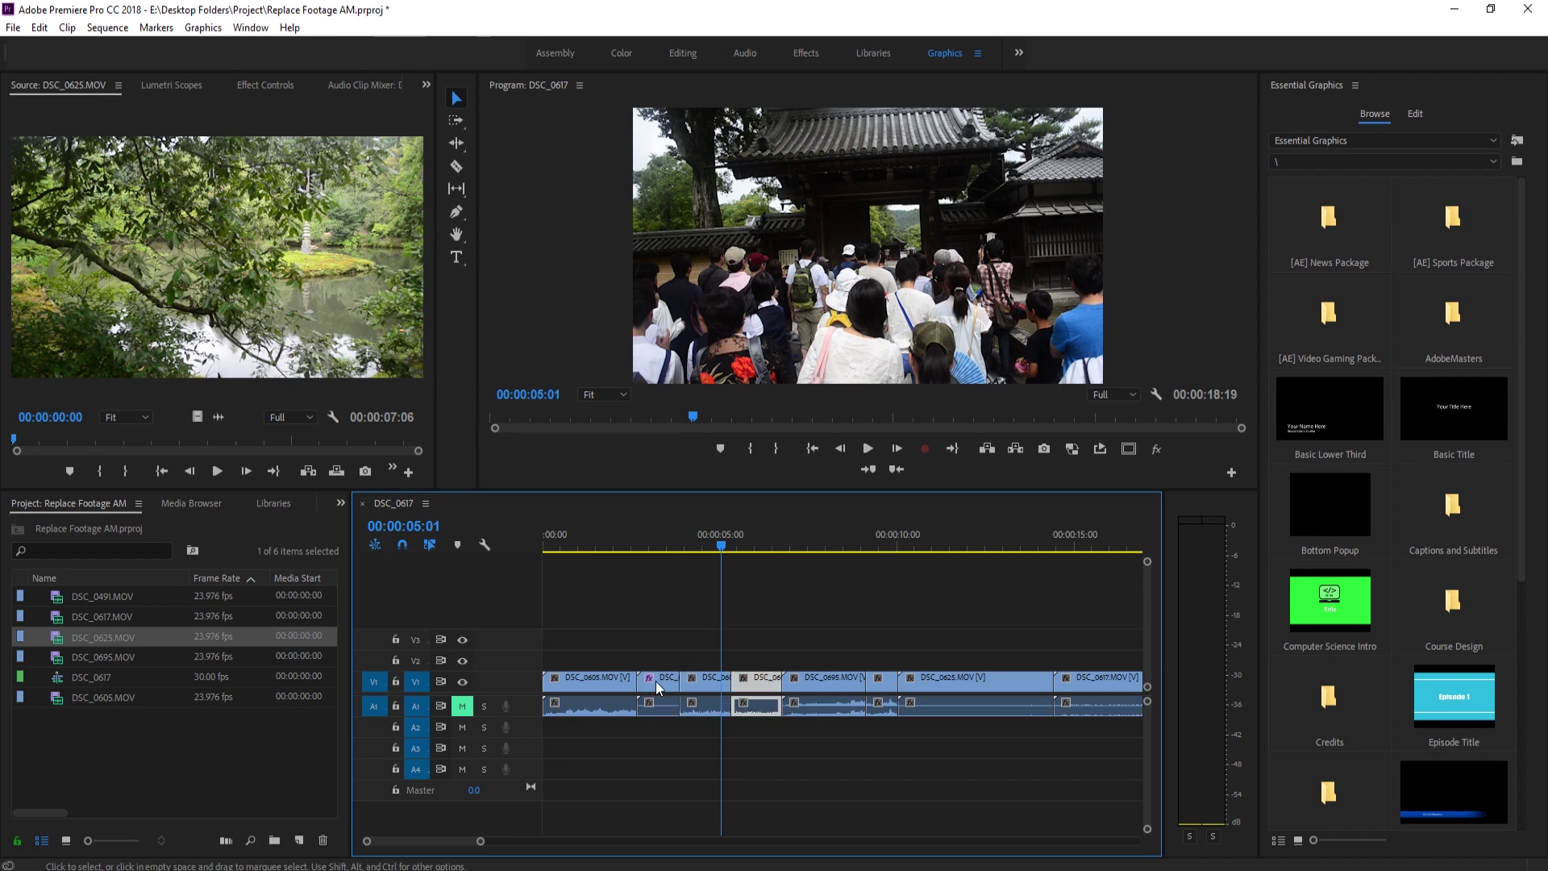
pyautogui.click(647, 535)
pyautogui.moveTo(646, 536); pyautogui.dragTo(607, 537)
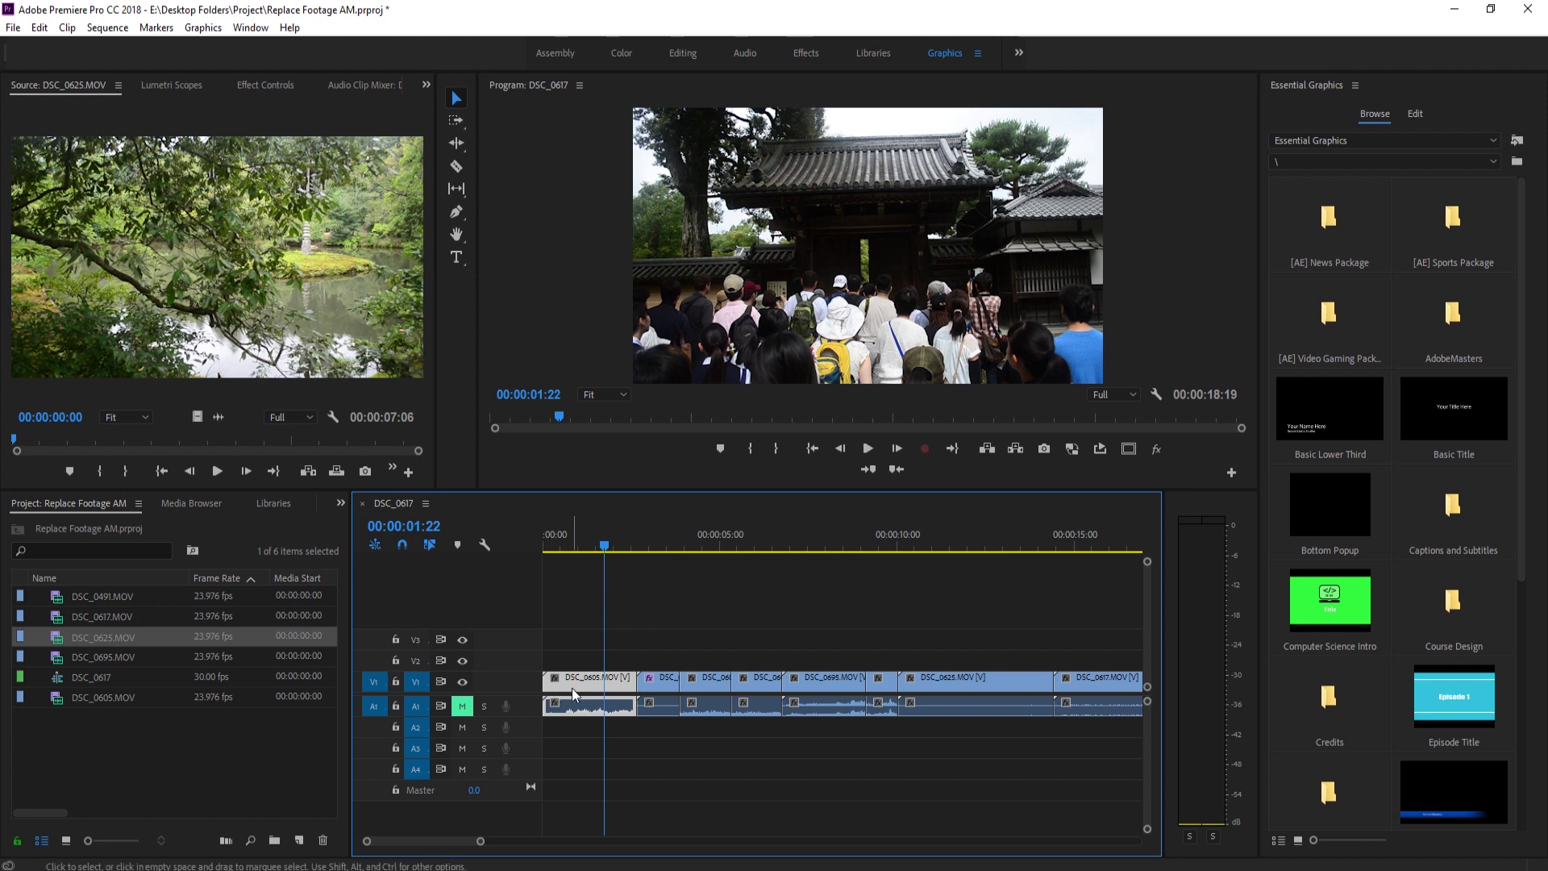
# Use Replace Footage on DSC_0605.MOV and choose DSC_0577.MOV as its new source
pyautogui.click(122, 697)
pyautogui.rightClick(119, 694)
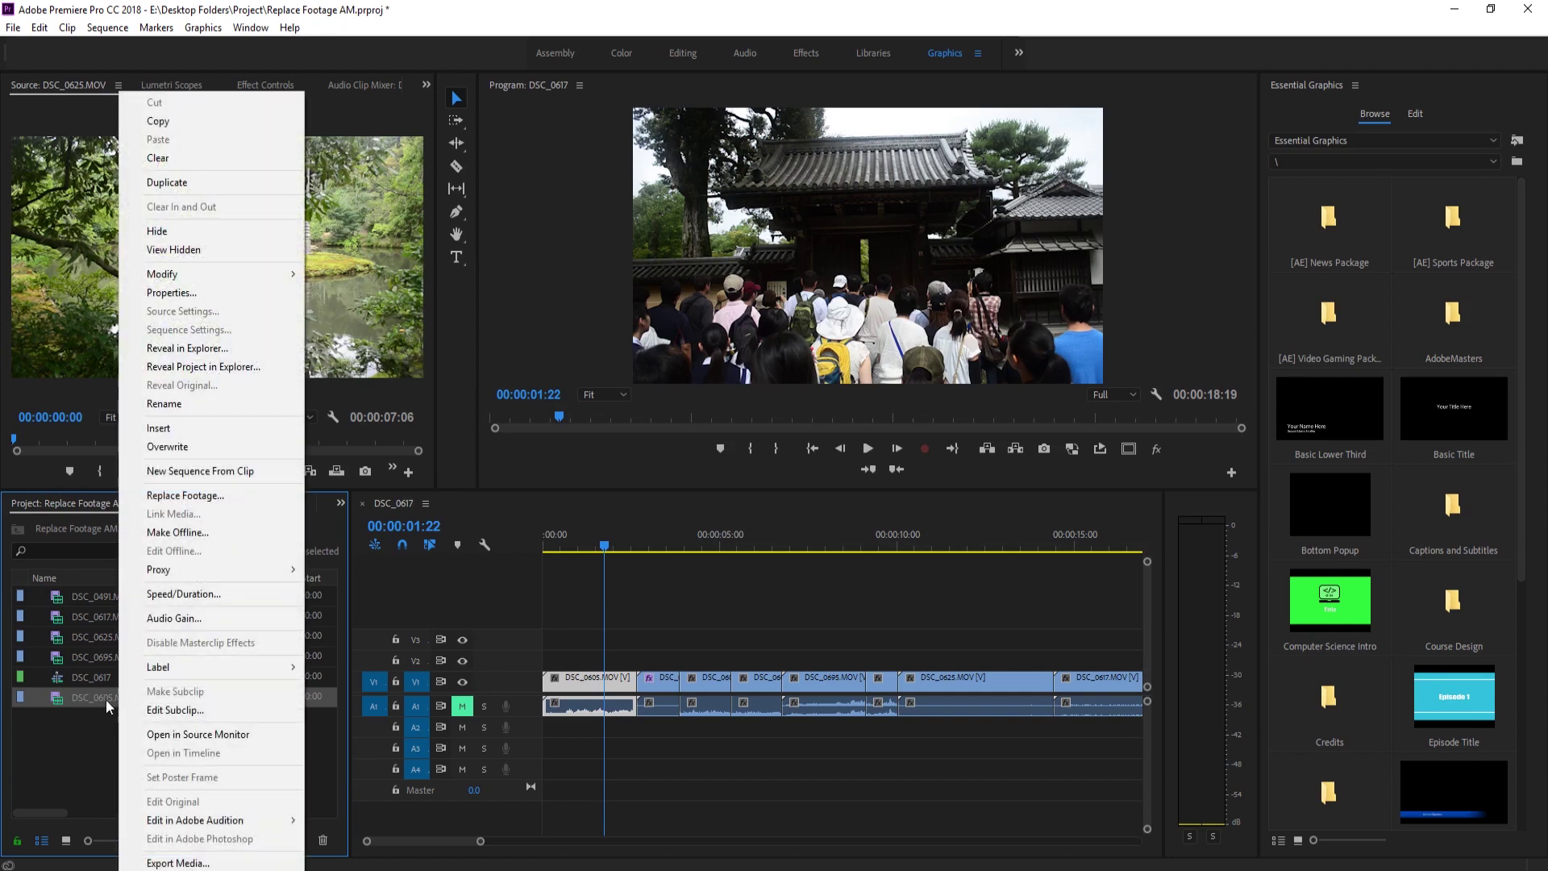
pyautogui.click(187, 499)
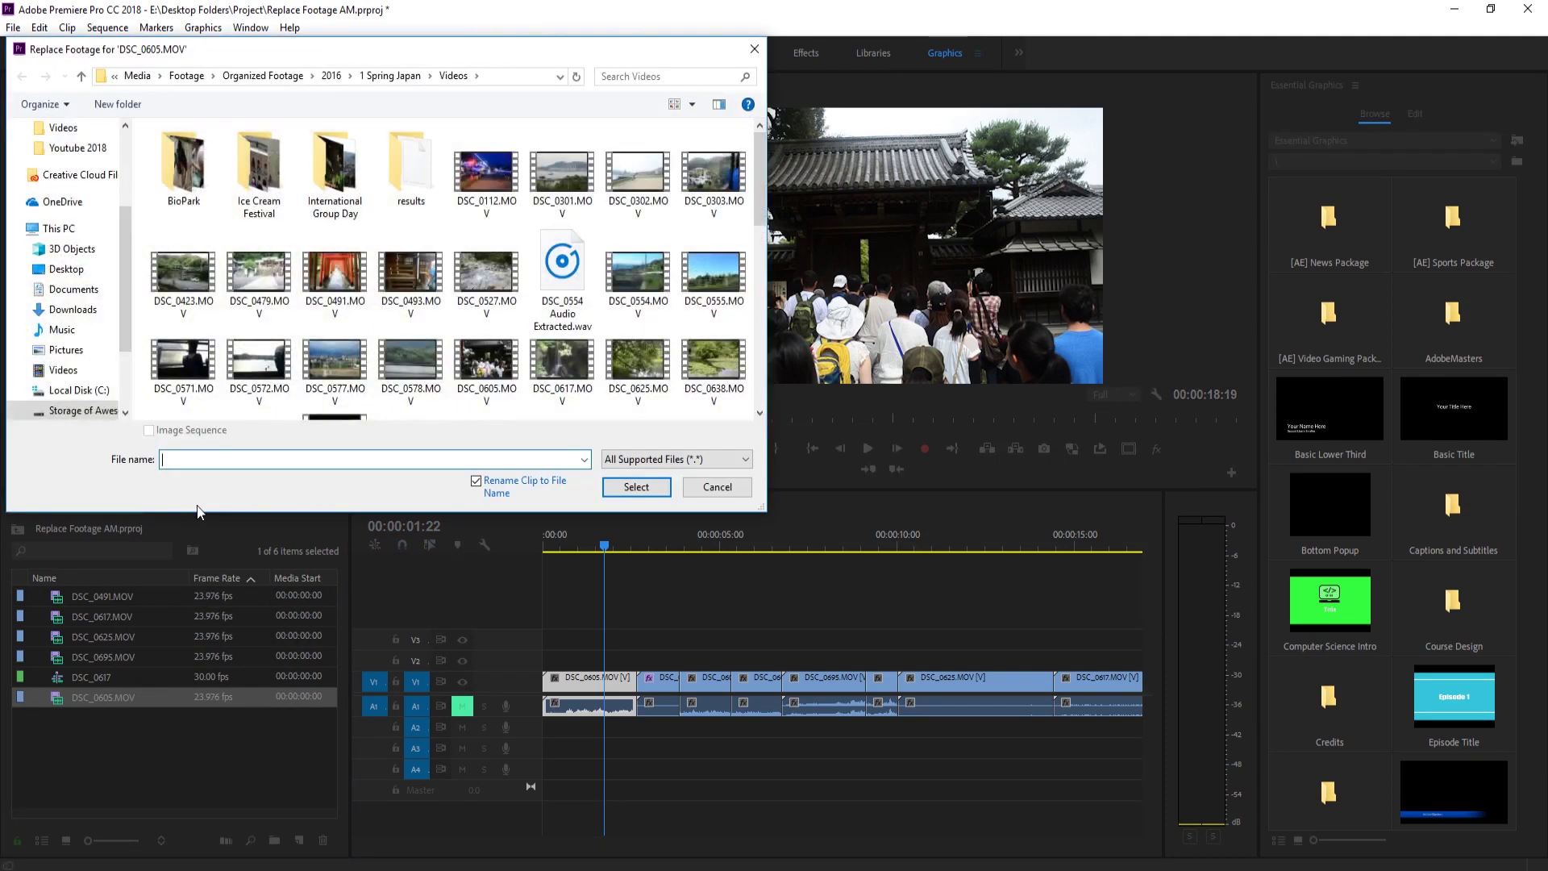
pyautogui.scroll(-2, 347, 345)
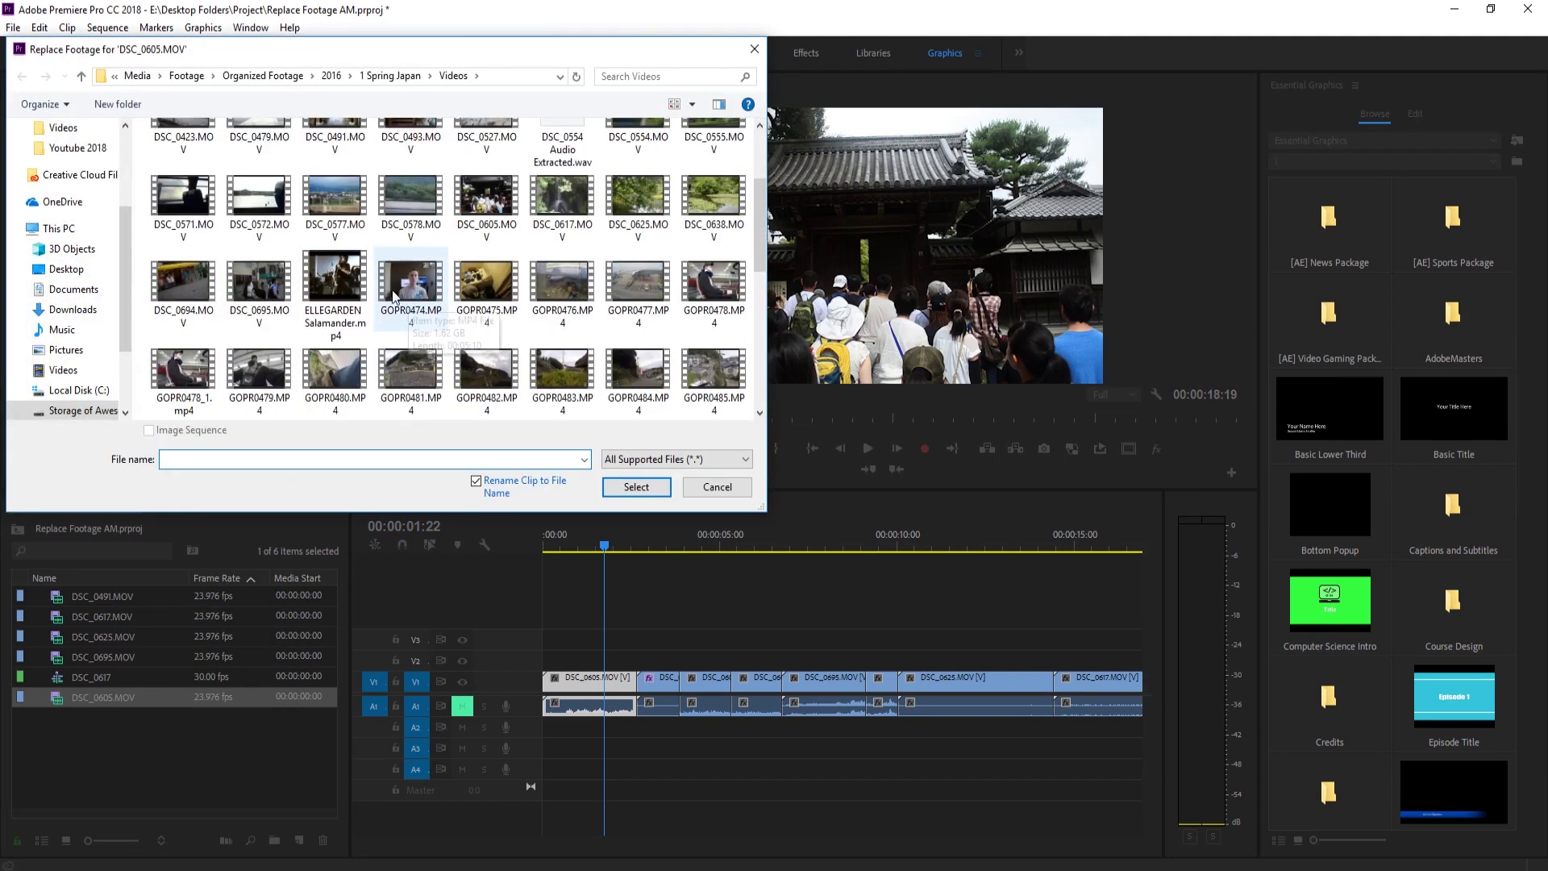
pyautogui.click(339, 206)
pyautogui.click(620, 485)
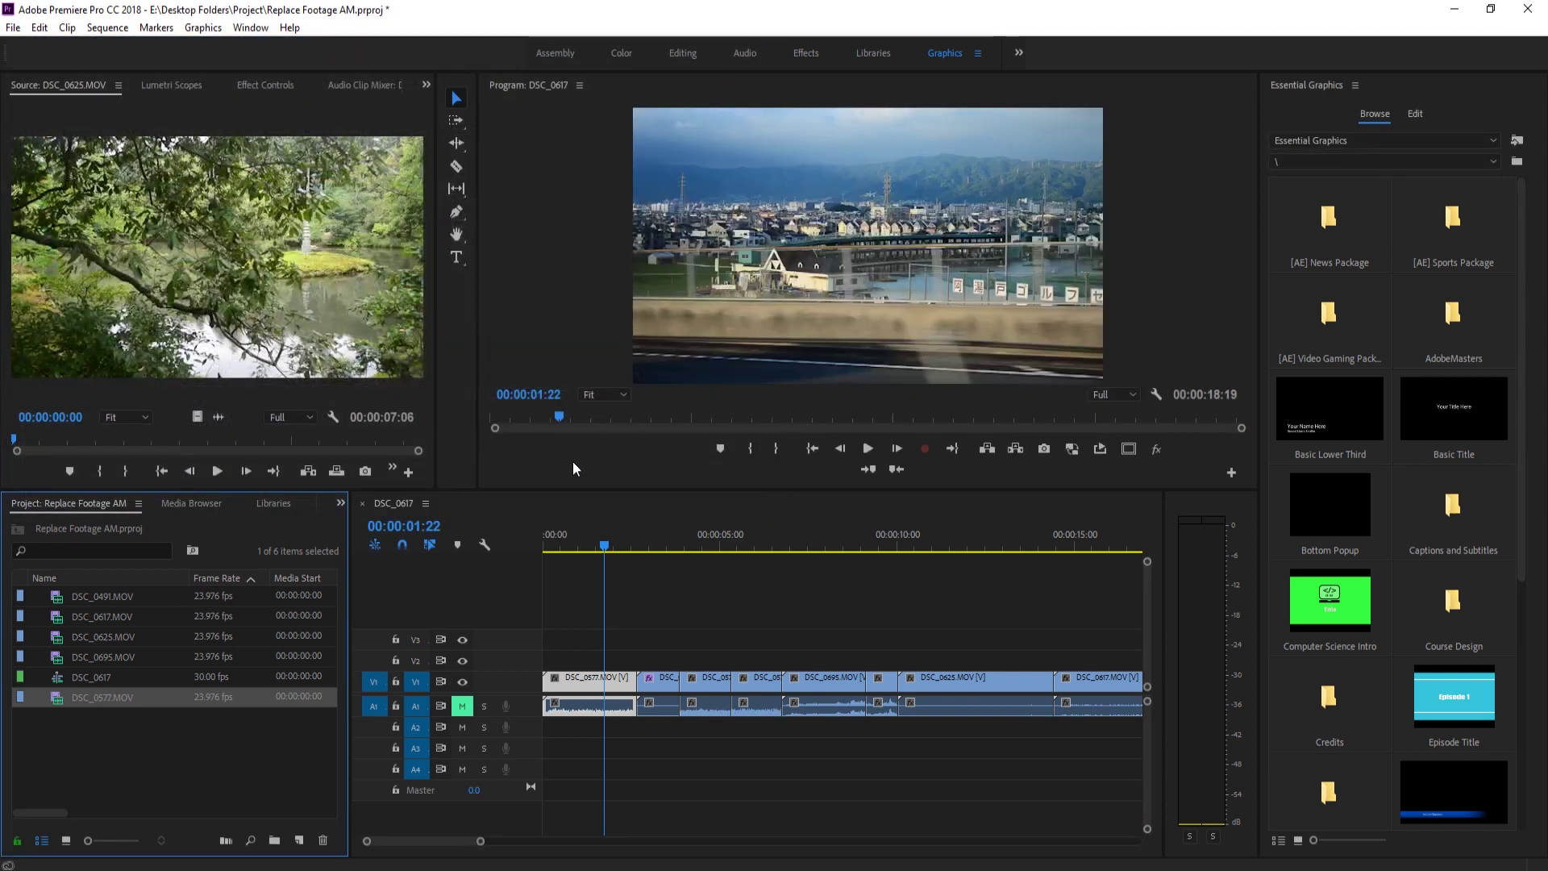
pyautogui.moveTo(598, 538)
pyautogui.mouseDown()
pyautogui.moveTo(763, 540)
pyautogui.moveTo(722, 547)
pyautogui.mouseUp()
pyautogui.moveTo(561, 524); pyautogui.dragTo(606, 546)
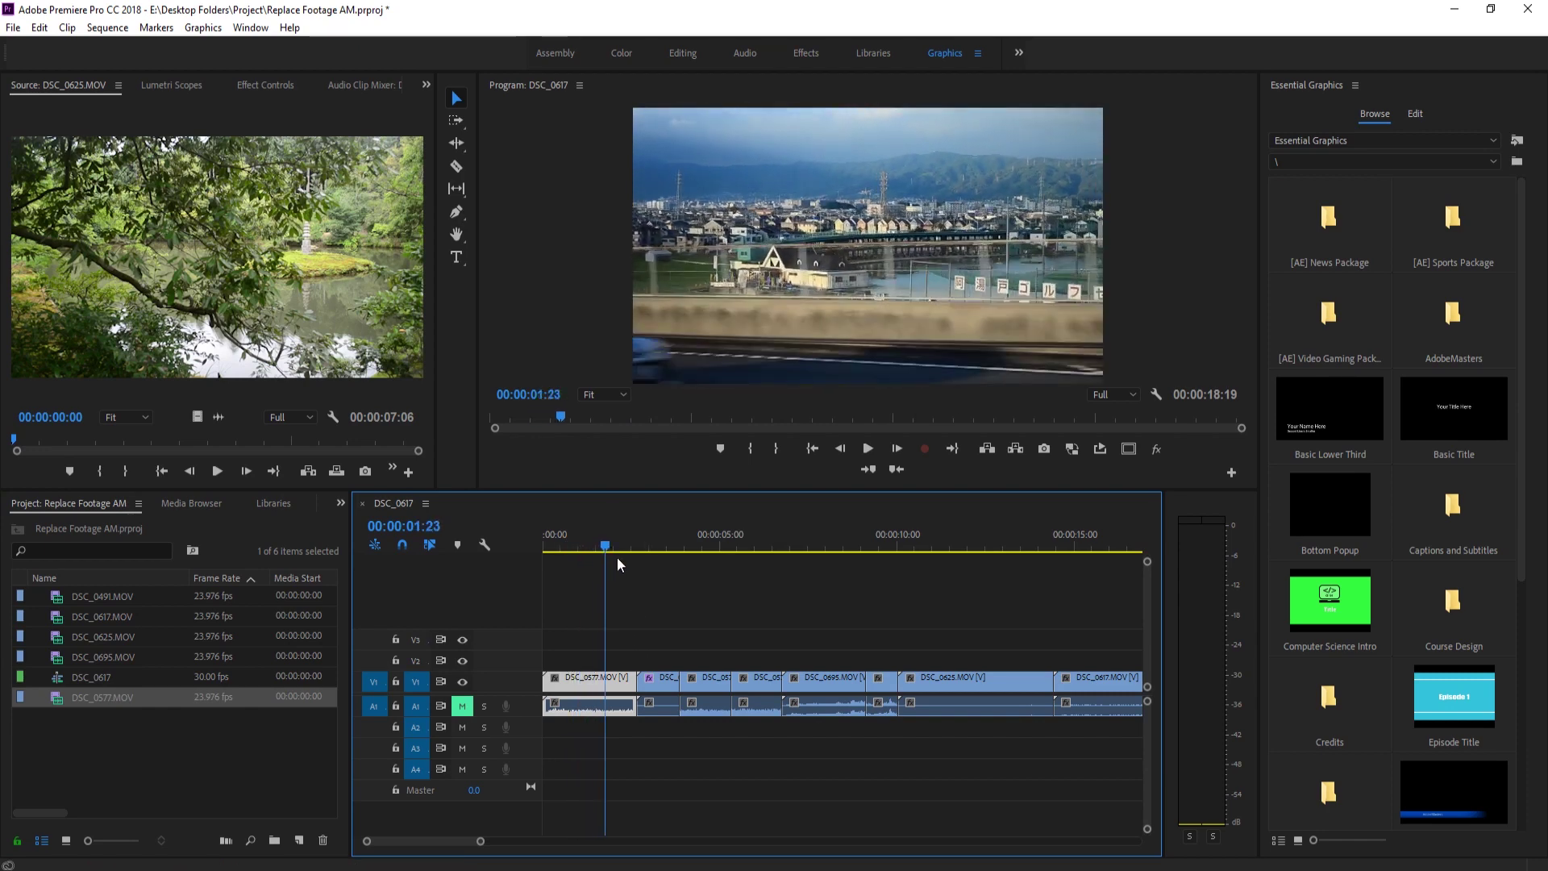
pyautogui.click(722, 537)
pyautogui.moveTo(727, 539); pyautogui.dragTo(730, 542)
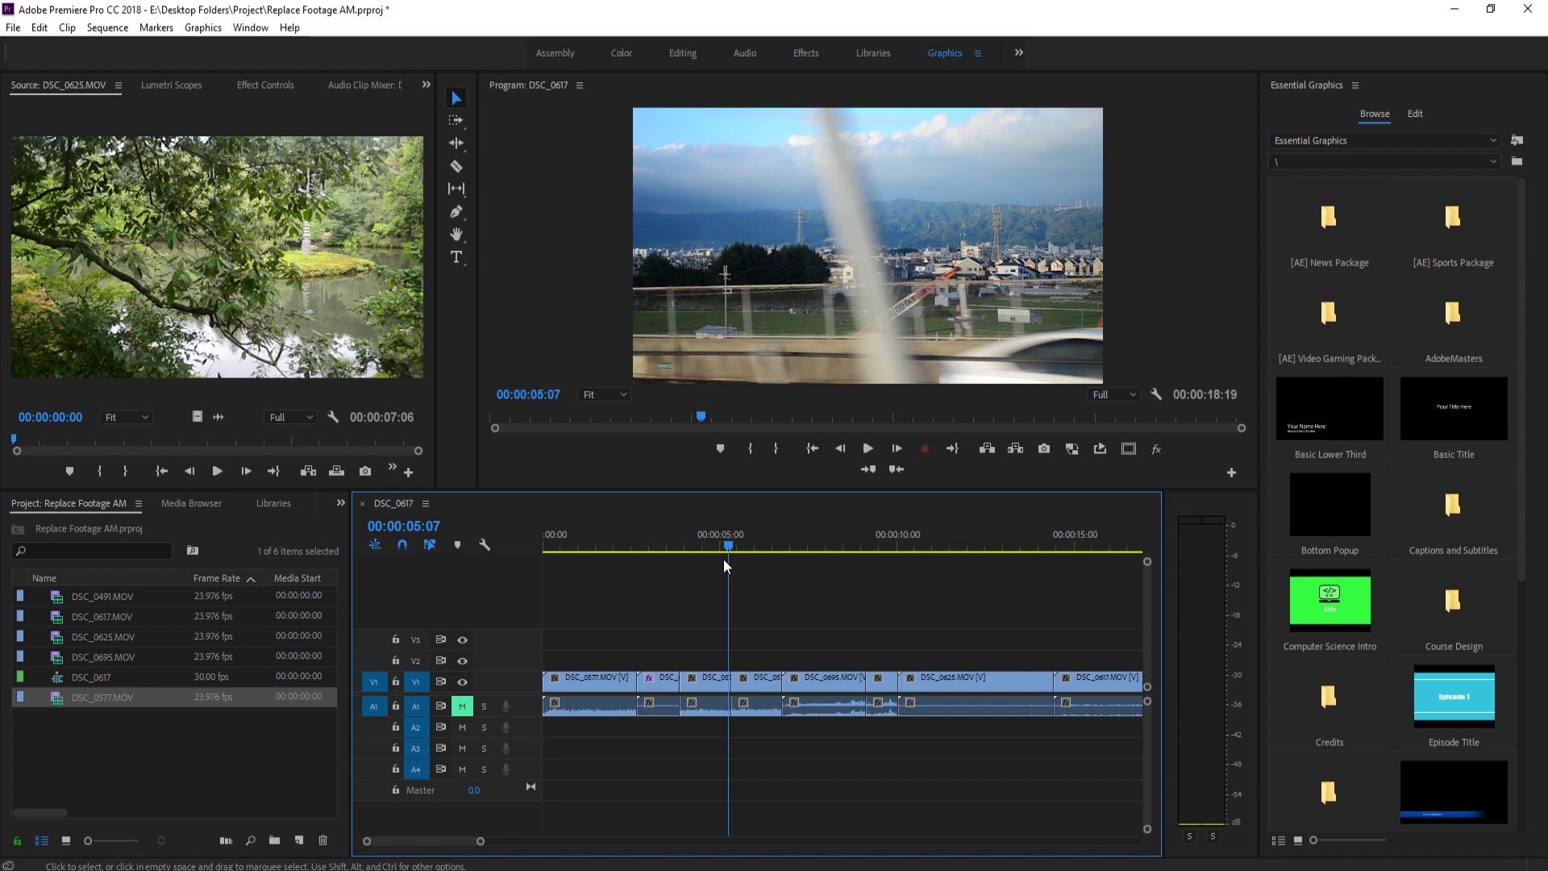
pyautogui.moveTo(667, 544); pyautogui.dragTo(660, 547)
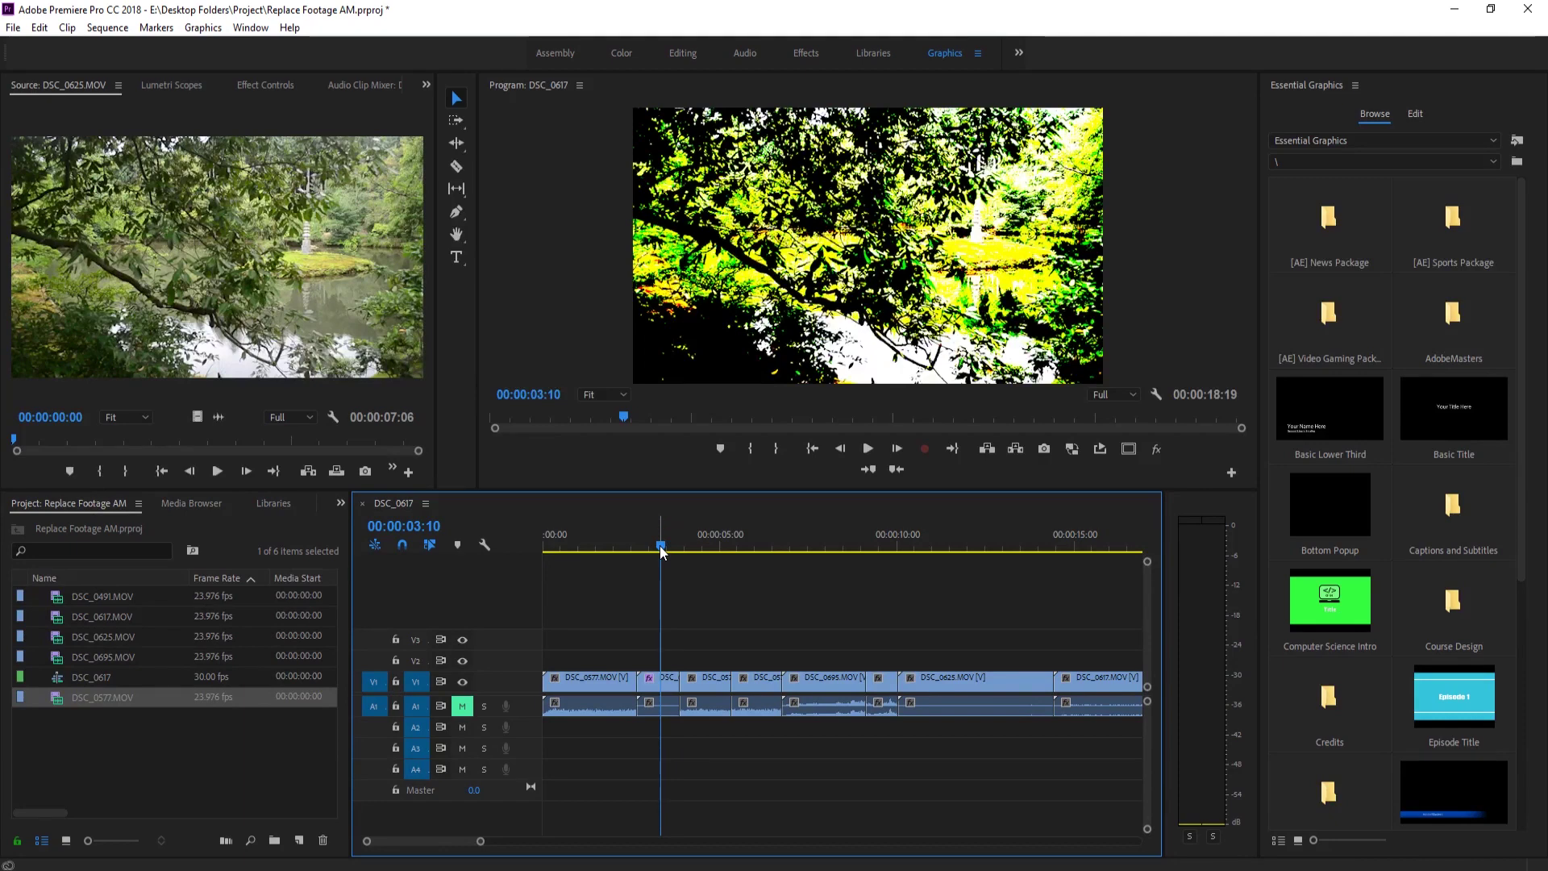